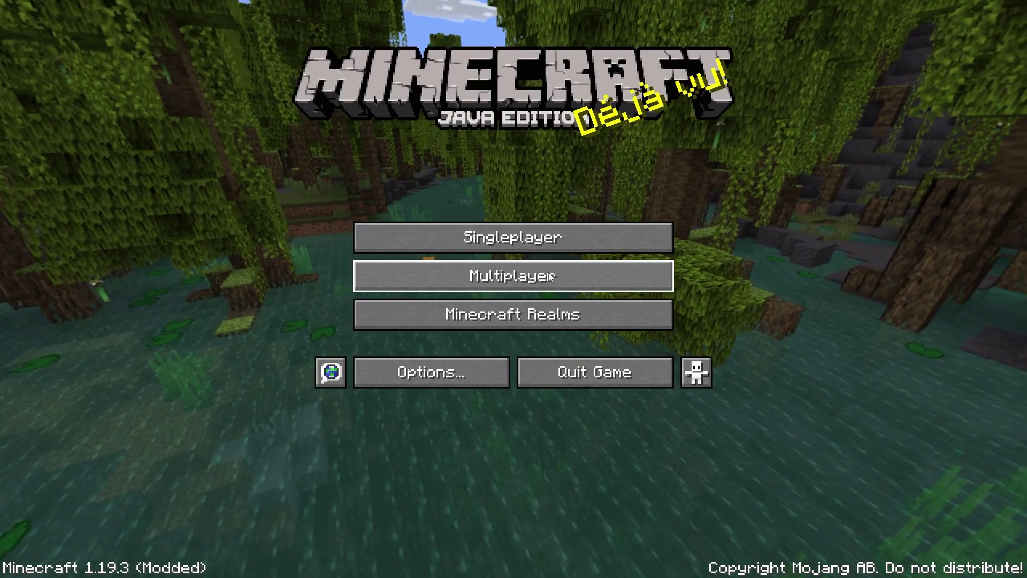
Go from the title screen to the Multiplayer server list.
{"action": "left_click", "coordinate": [533, 278]}
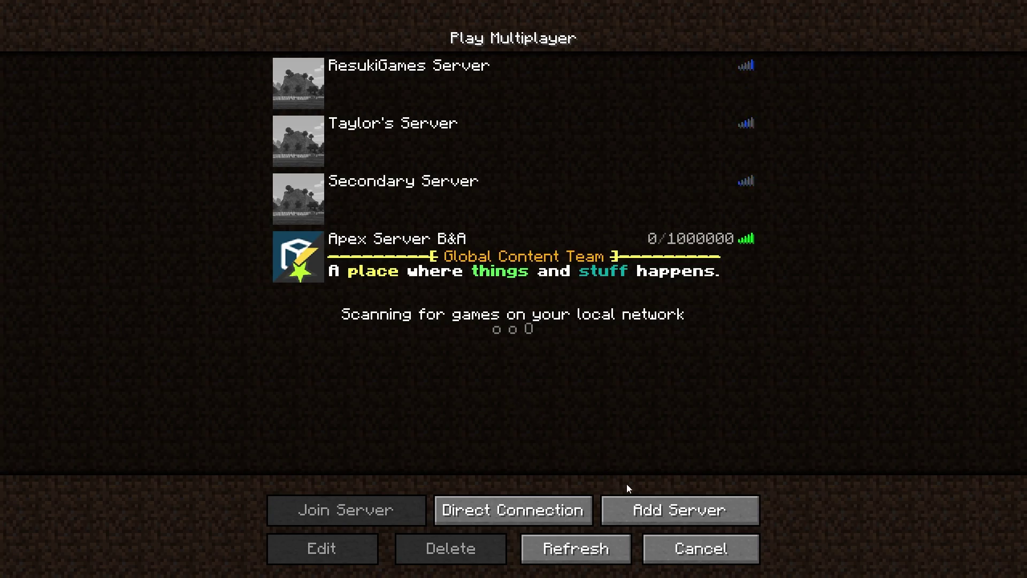
Start a new server entry named Nitrado with address 85.190.159.100:49600.
{"action": "left_click", "coordinate": [675, 512]}
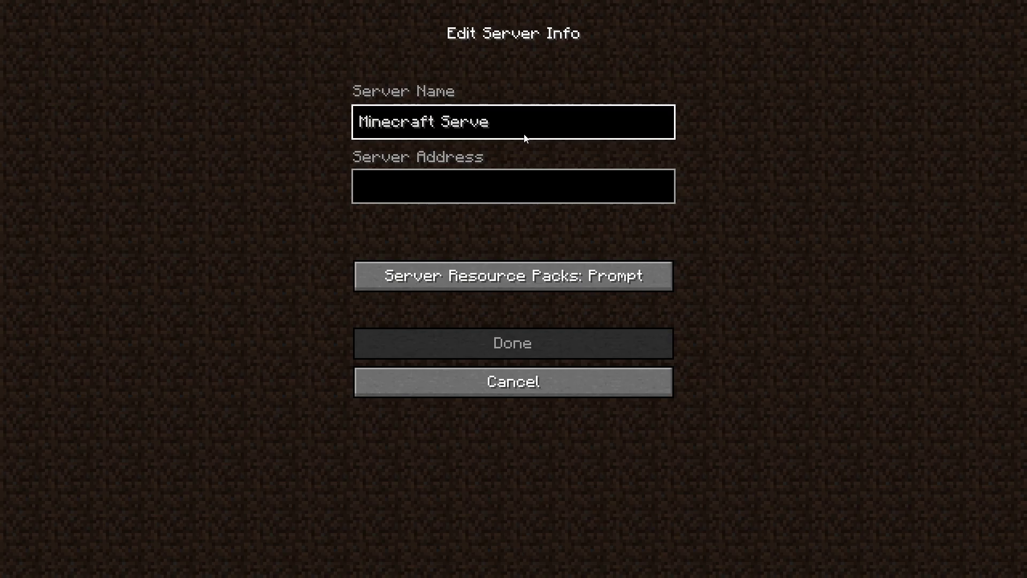
{"action": "key", "text": "BackSpace"}
{"action": "key", "text": "BackSpace"}
{"action": "key", "text": "BackSpace"}
{"action": "key", "text": "BackSpace"}
{"action": "key", "text": "BackSpace"}
{"action": "key", "text": "BackSpace"}
{"action": "key", "text": "BackSpace"}
{"action": "key", "text": "BackSpace"}
{"action": "key", "text": "BackSpace"}
{"action": "key", "text": "BackSpace"}
{"action": "key", "text": "BackSpace"}
{"action": "key", "text": "BackSpace"}
{"action": "key", "text": "BackSpace"}
{"action": "key", "text": "BackSpace"}
{"action": "key", "text": "BackSpace"}
{"action": "type", "text": "Nitrado"}
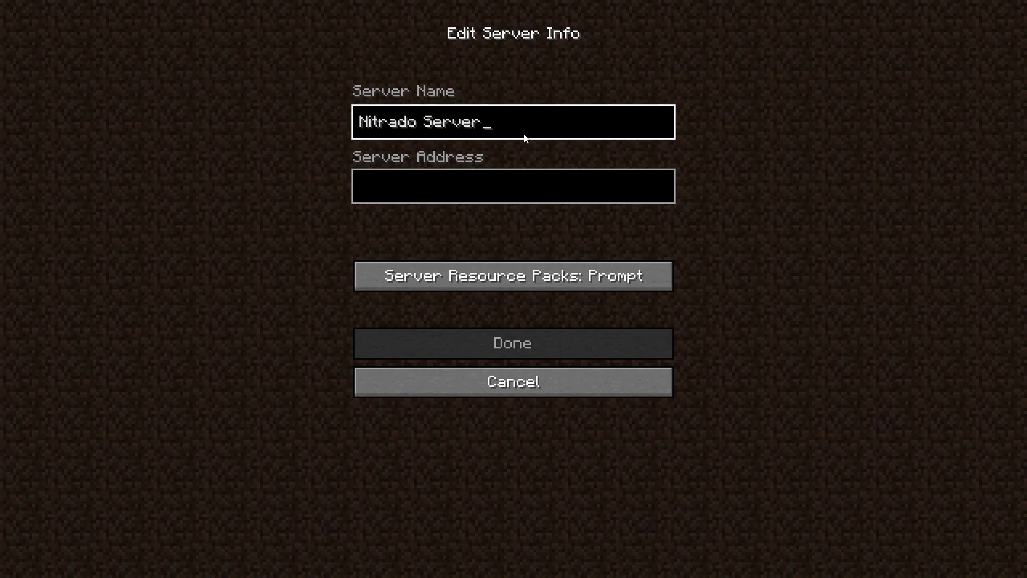
{"action": "left_click", "coordinate": [491, 180]}
{"action": "type", "text": "85.190.159.100:49600"}
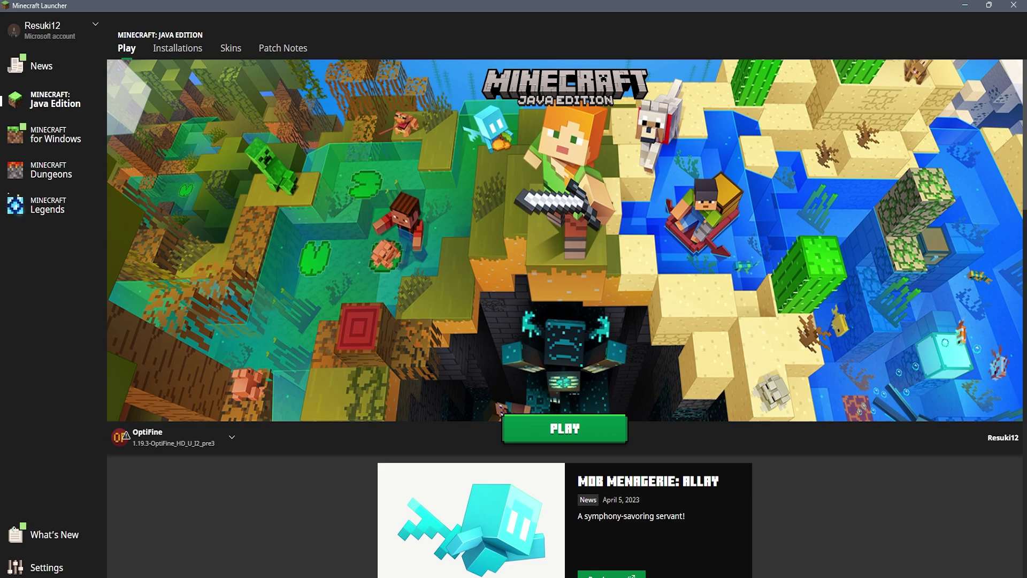
Launch Java Edition 1.19.3 from the launcher and go to Multiplayer.
{"action": "left_click", "coordinate": [559, 429]}
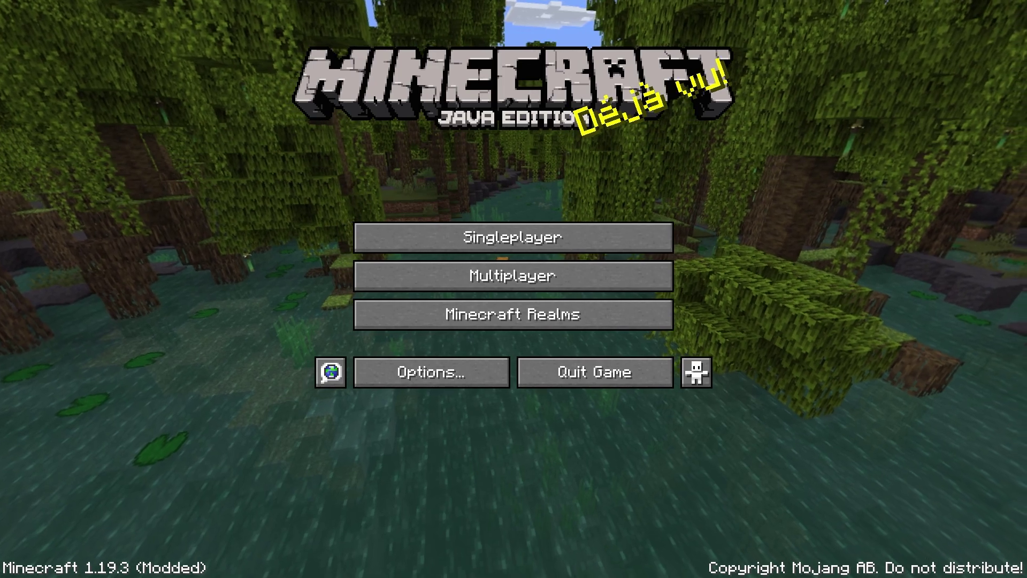
{"action": "left_click", "coordinate": [514, 276]}
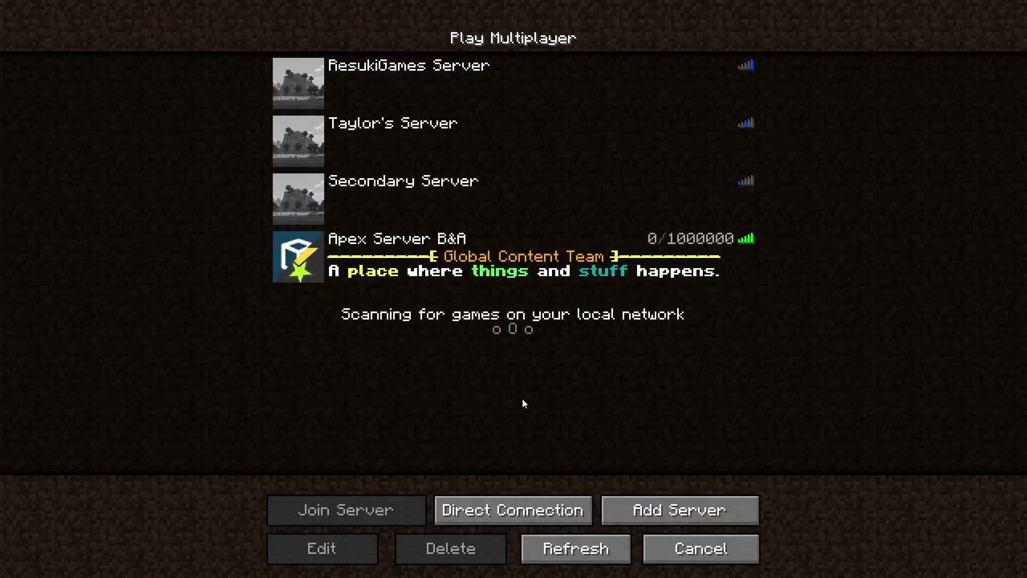
Save a server entry 'Nitrado Server' with address 85.190.159.100:49600.
{"action": "left_click", "coordinate": [676, 511]}
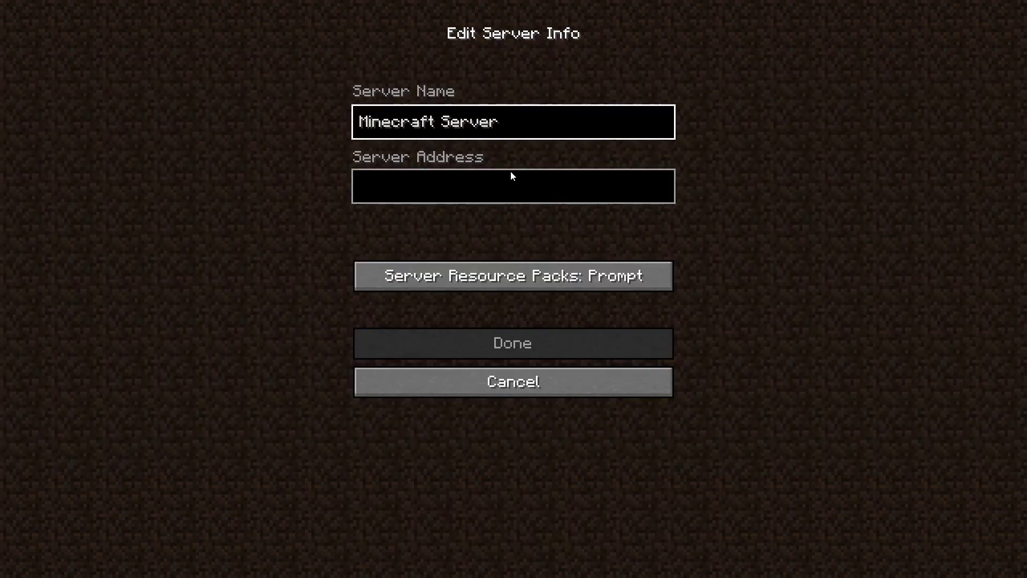
{"action": "key", "text": "BackSpace"}
{"action": "key", "text": "BackSpace"}
{"action": "key", "text": "BackSpace"}
{"action": "key", "text": "BackSpace"}
{"action": "key", "text": "BackSpace"}
{"action": "key", "text": "BackSpace"}
{"action": "key", "text": "BackSpace"}
{"action": "key", "text": "BackSpace"}
{"action": "key", "text": "BackSpace"}
{"action": "key", "text": "BackSpace"}
{"action": "key", "text": "BackSpace"}
{"action": "key", "text": "BackSpace"}
{"action": "key", "text": "BackSpace"}
{"action": "key", "text": "BackSpace"}
{"action": "key", "text": "BackSpace"}
{"action": "type", "text": "Nitrado Se"}
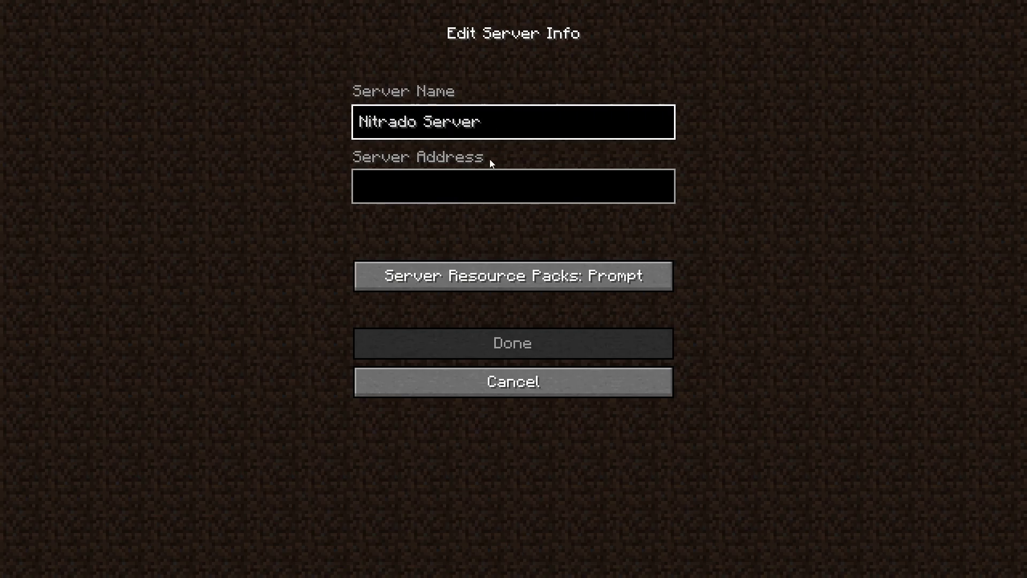
{"action": "left_click", "coordinate": [491, 179]}
{"action": "type", "text": "85.190.159.100:49600"}
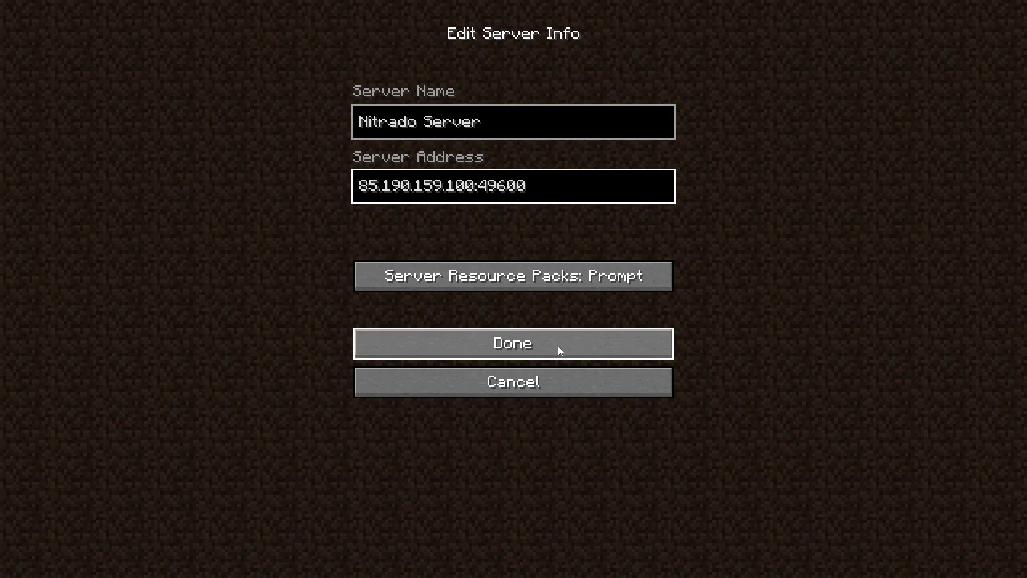
{"action": "left_click", "coordinate": [513, 344]}
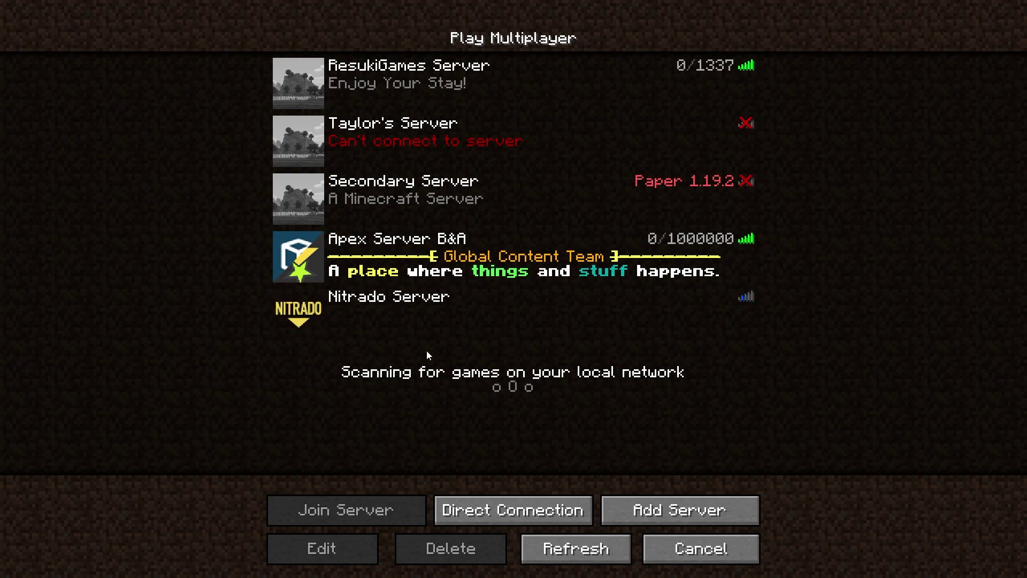
Connect to Nitrado Server from the list and equip the Stone Shovel in slot 2.
{"action": "left_click", "coordinate": [481, 337]}
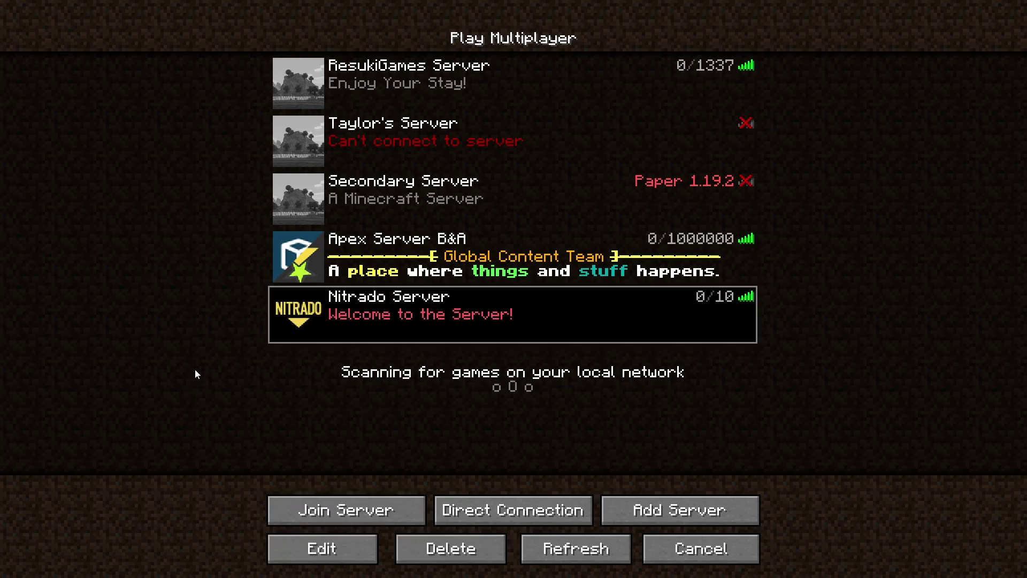
{"action": "mouse_move", "coordinate": [357, 323]}
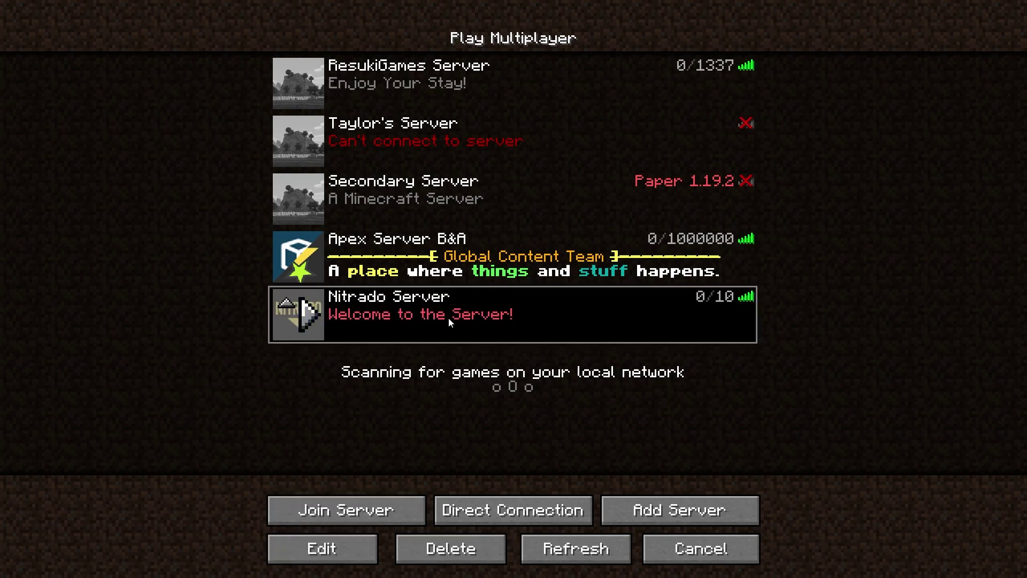
{"action": "left_click", "coordinate": [317, 316]}
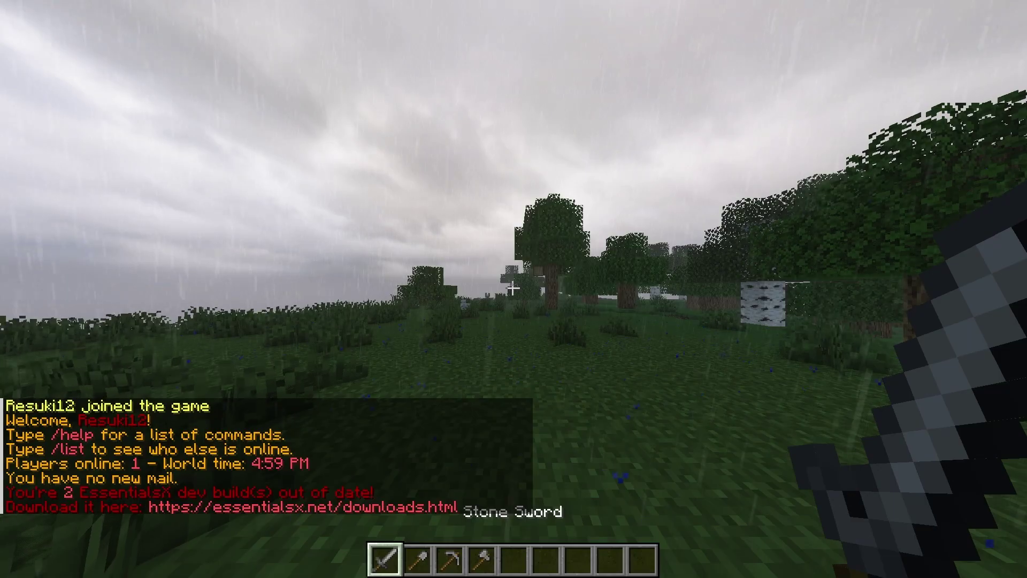
{"action": "key", "text": "2"}
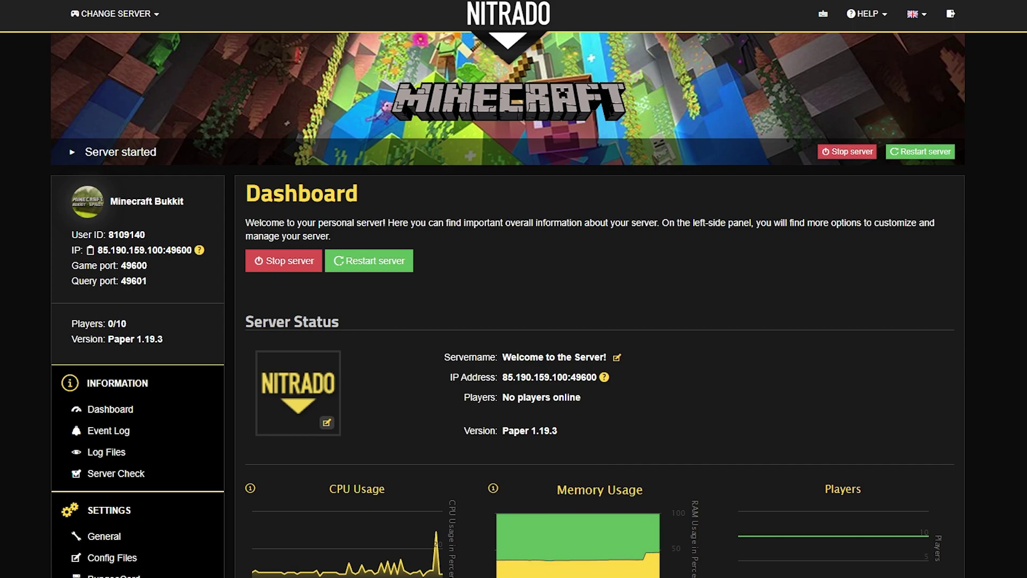
Shut down the Nitrado server from its dashboard and confirm the stop.
{"action": "scroll", "coordinate": [7, 367], "scroll_direction": "down", "scroll_amount": 5}
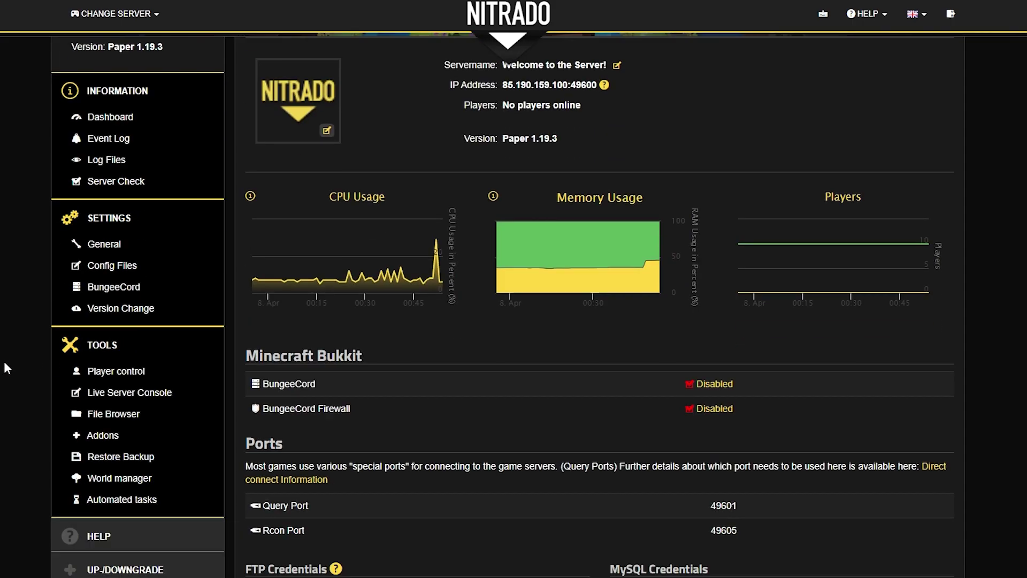
{"action": "scroll", "coordinate": [7, 367], "scroll_direction": "down", "scroll_amount": 3}
{"action": "scroll", "coordinate": [5, 364], "scroll_direction": "up", "scroll_amount": 8}
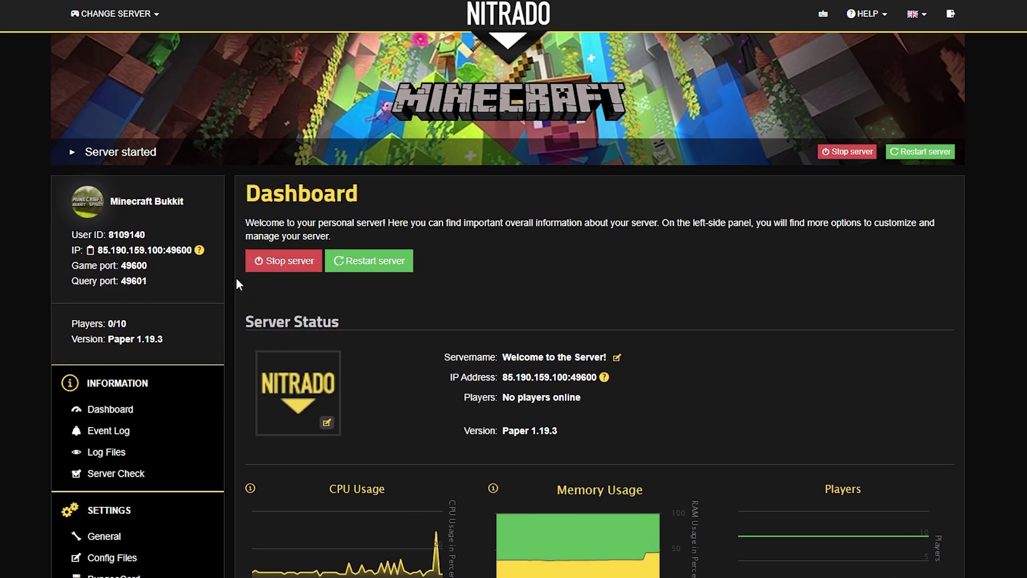
{"action": "left_click", "coordinate": [266, 261]}
{"action": "left_click", "coordinate": [677, 194]}
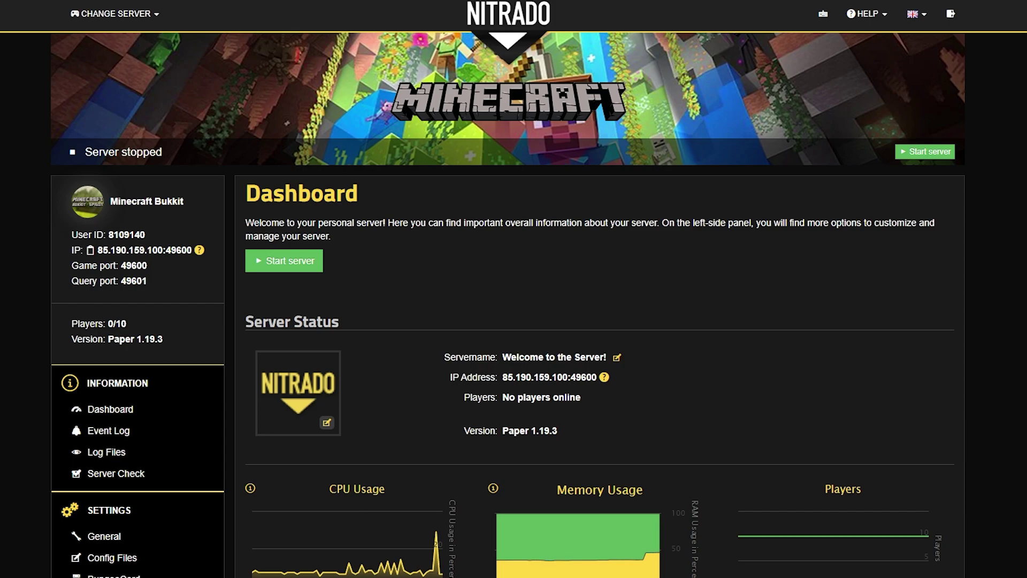
{"action": "scroll", "coordinate": [514, 310], "scroll_direction": "down", "scroll_amount": 8}
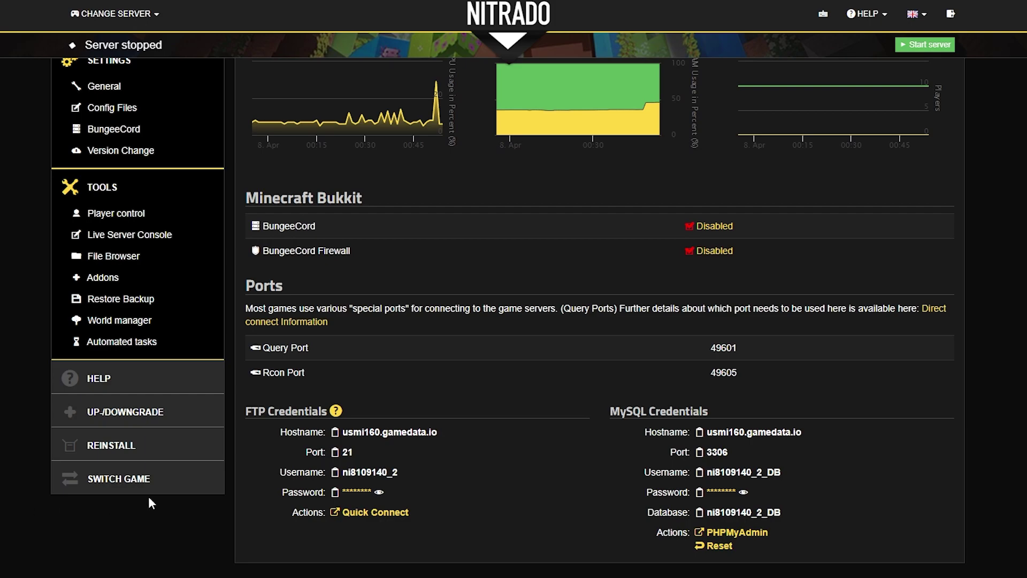
Search 'bedrock' under Switch game and install Minecraft (Bedrock Edition) on the server.
{"action": "left_click", "coordinate": [127, 477]}
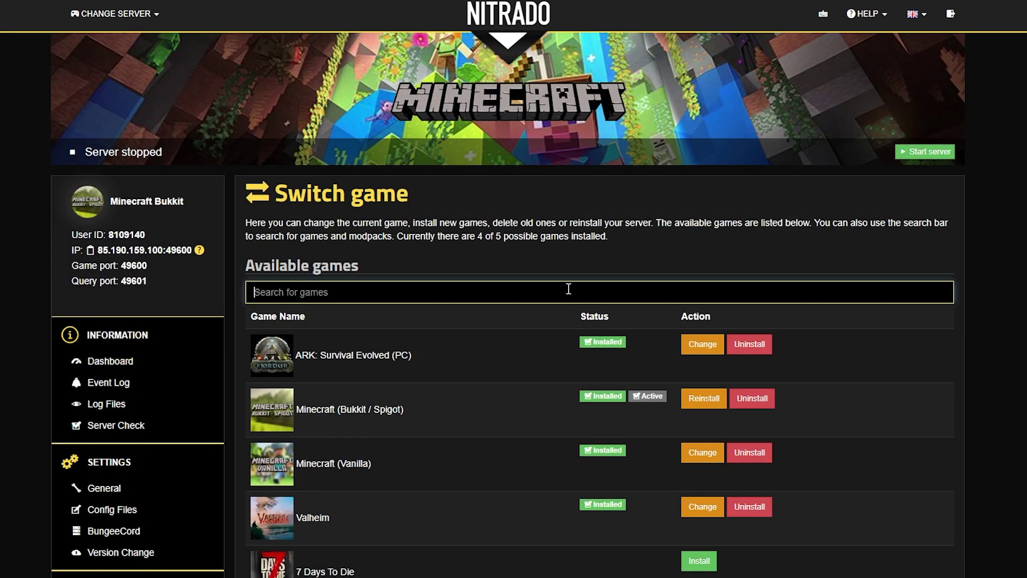
{"action": "type", "text": "bedrock"}
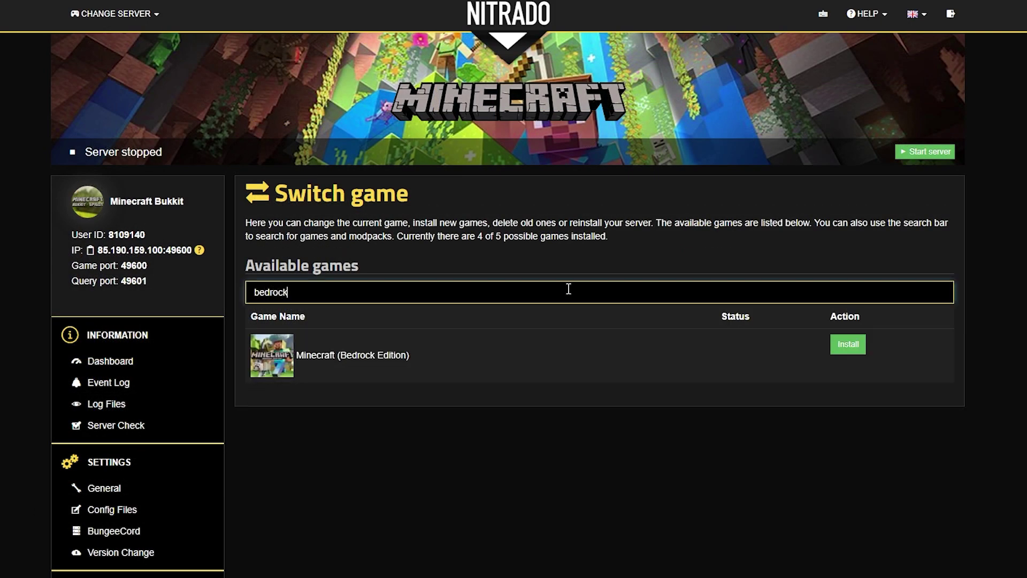
{"action": "left_click_drag", "start_coordinate": [423, 356], "coordinate": [296, 353]}
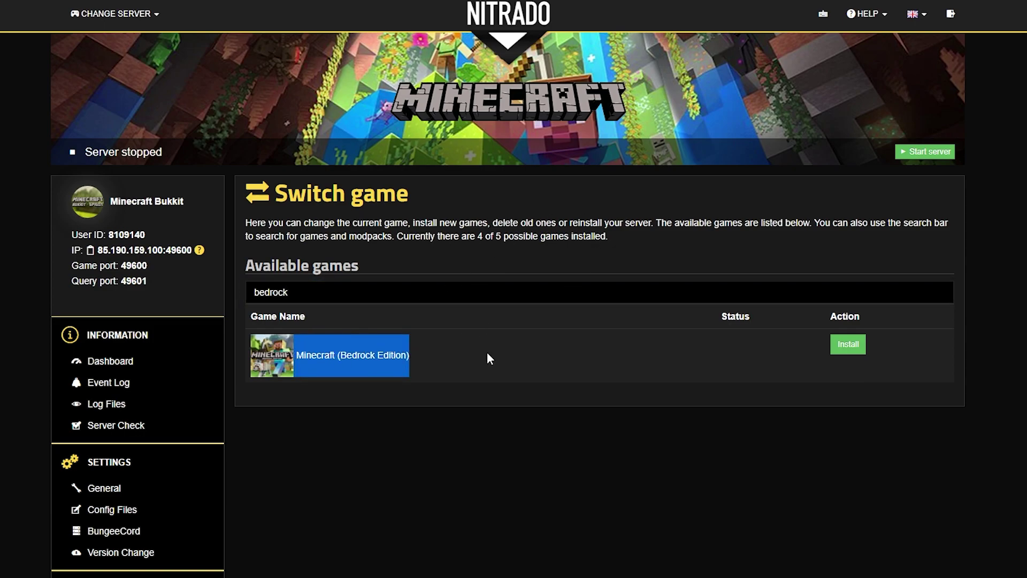
{"action": "left_click", "coordinate": [847, 345]}
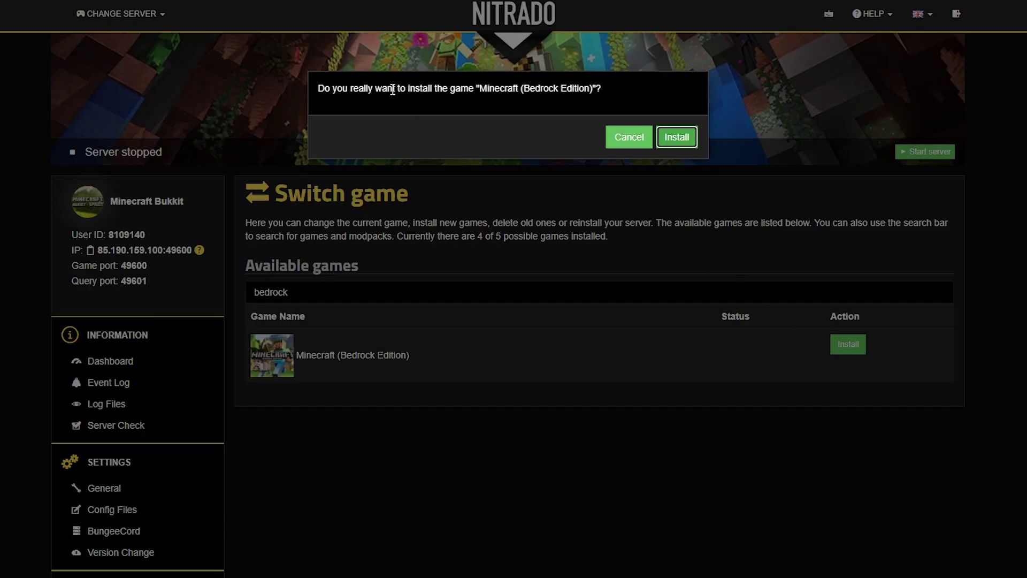
{"action": "left_click_drag", "start_coordinate": [499, 89], "coordinate": [609, 85]}
{"action": "left_click", "coordinate": [608, 86]}
{"action": "left_click", "coordinate": [677, 139]}
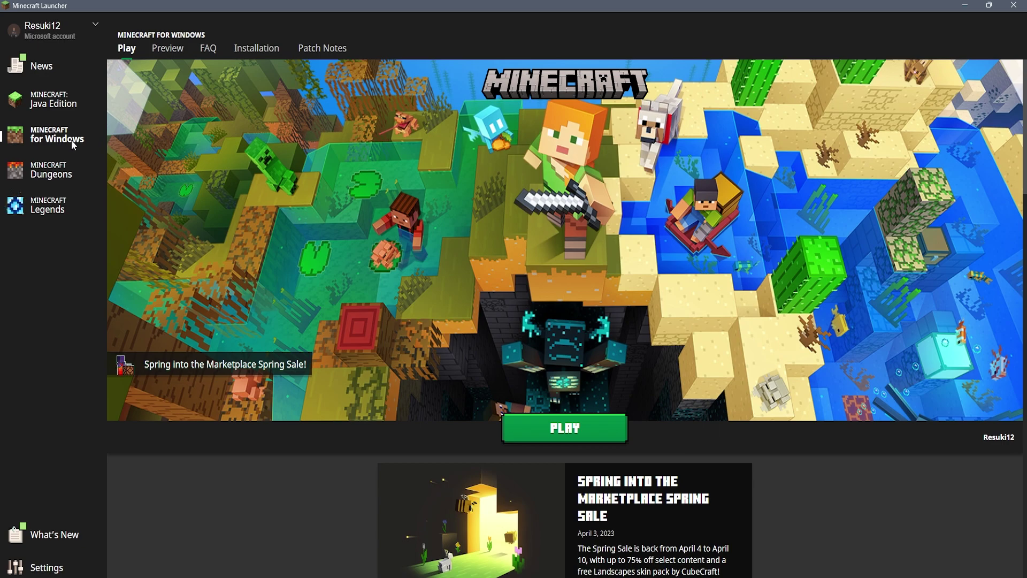
Launch Minecraft for Windows and reach Add Server on the Play menu's Servers tab.
{"action": "left_click", "coordinate": [559, 433]}
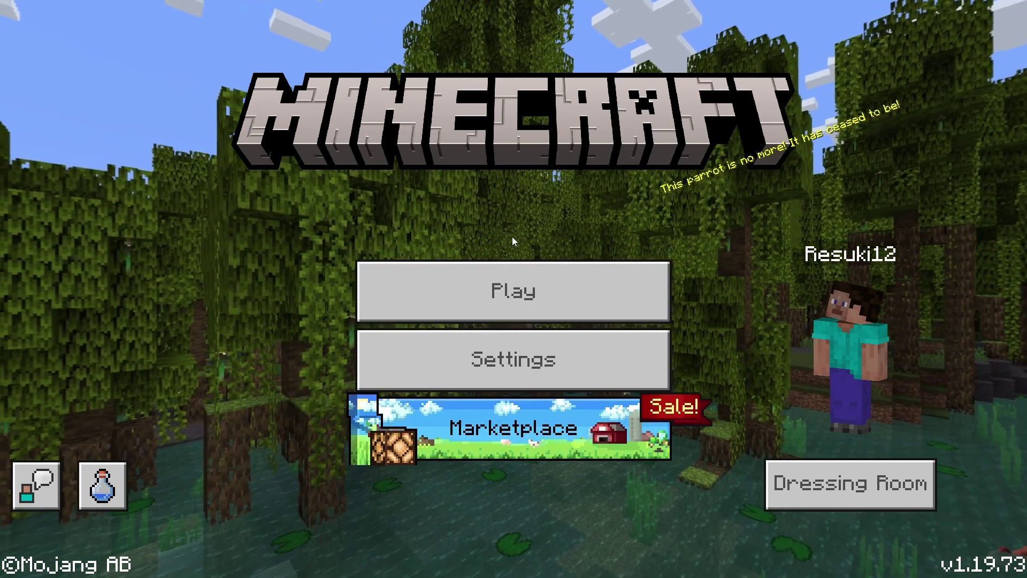
{"action": "left_click", "coordinate": [505, 289]}
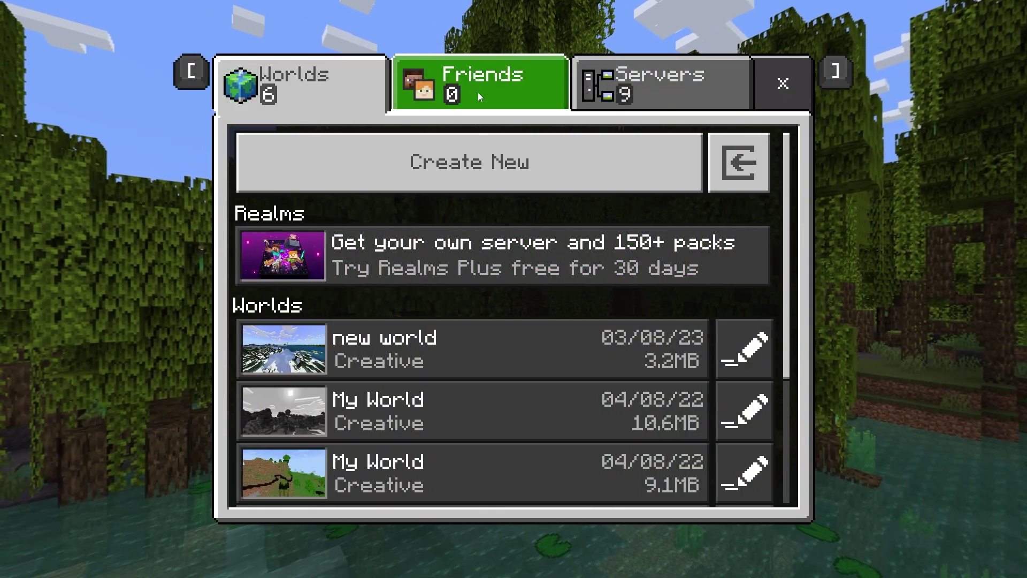
{"action": "left_click", "coordinate": [646, 81]}
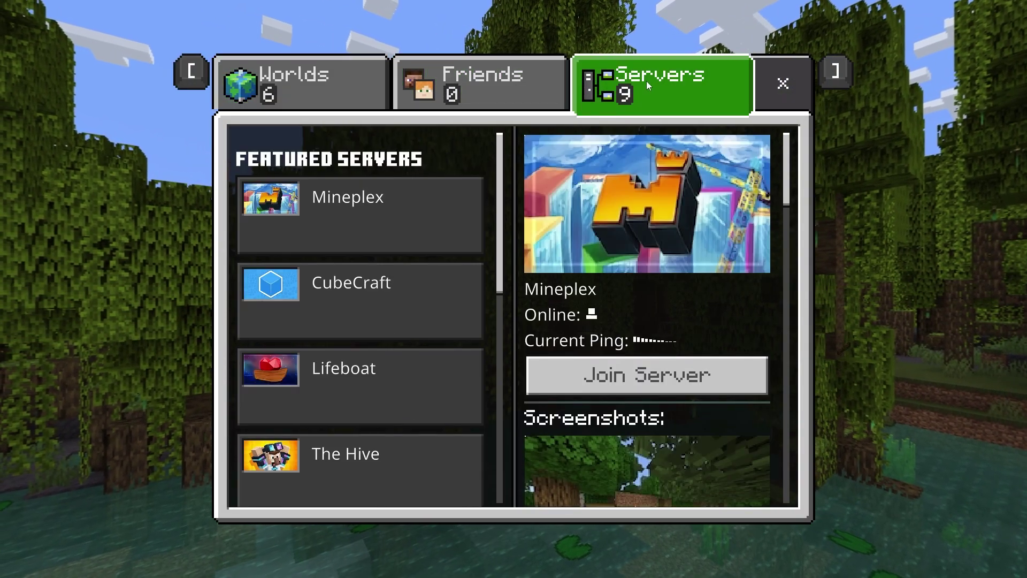
{"action": "left_click_drag", "start_coordinate": [499, 237], "coordinate": [495, 517]}
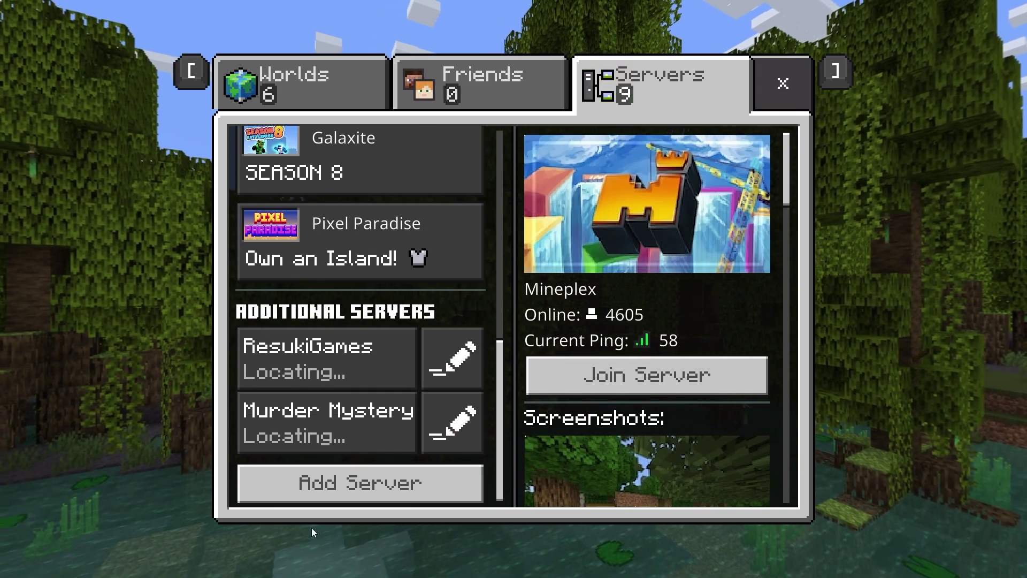
{"action": "left_click", "coordinate": [378, 489]}
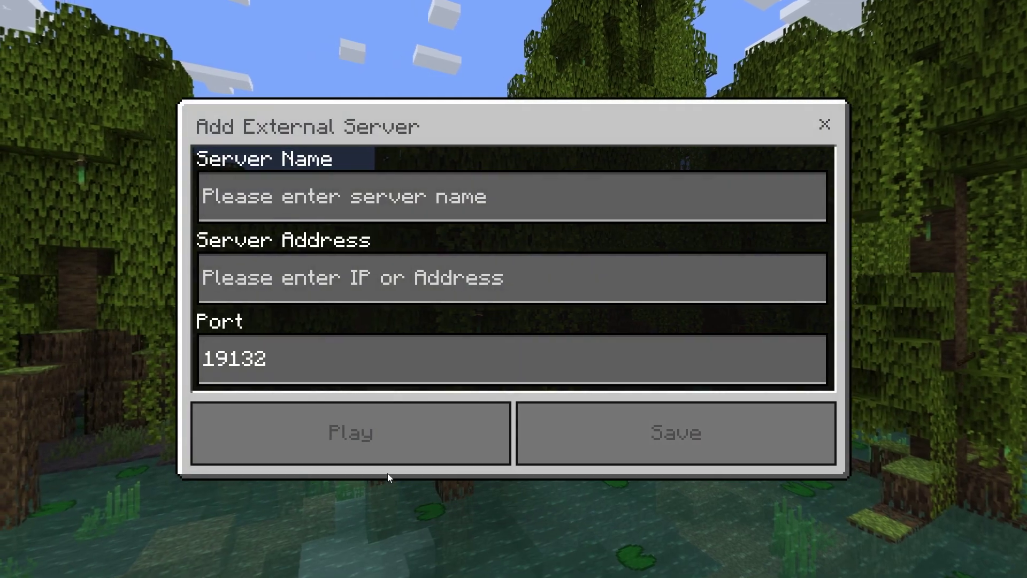
Save external server 'Nitrado Server' with address 85.190.159.100 and port 49600.
{"action": "left_click", "coordinate": [351, 207]}
{"action": "type", "text": "N"}
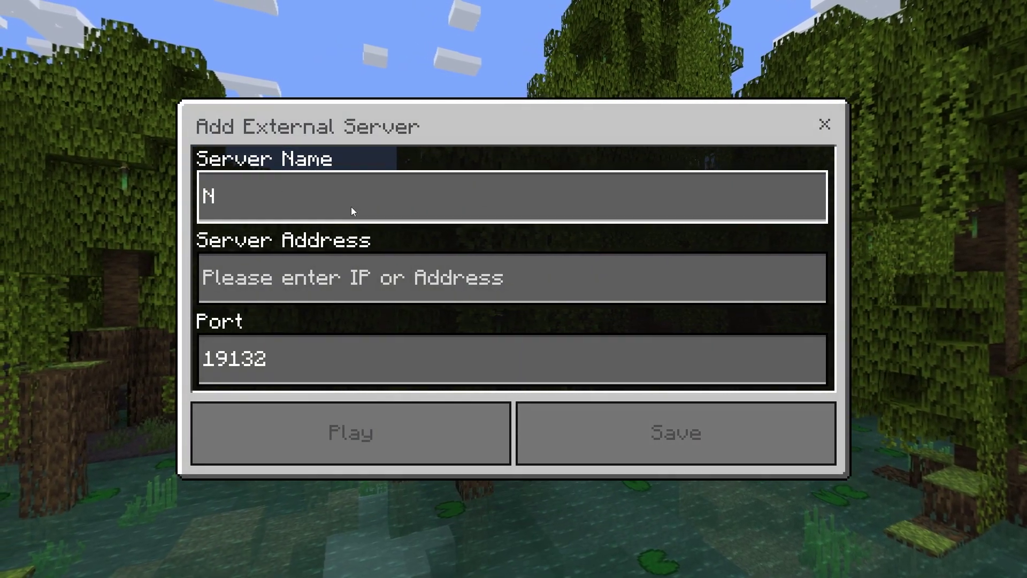
{"action": "type", "text": "itrado Server"}
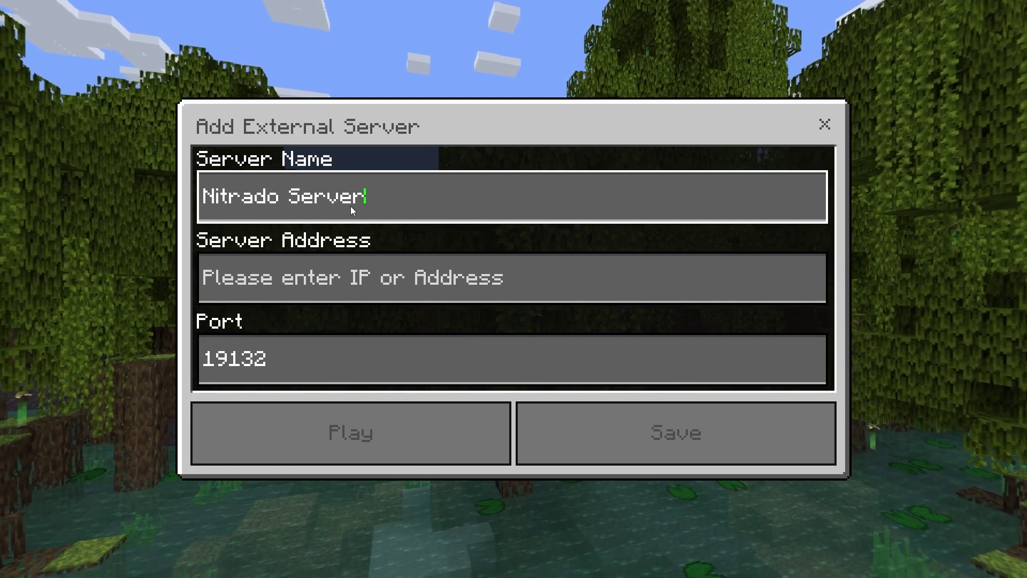
{"action": "left_click", "coordinate": [343, 270]}
{"action": "type", "text": "85.190.159.100:49600"}
{"action": "left_click", "coordinate": [345, 373]}
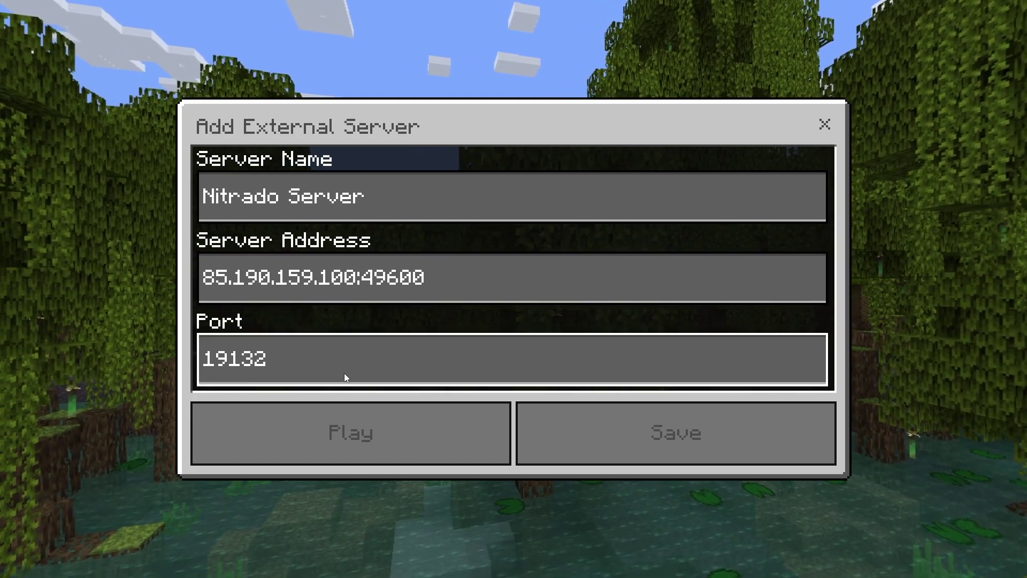
{"action": "key", "text": "BackSpace"}
{"action": "key", "text": "BackSpace"}
{"action": "key", "text": "BackSpace"}
{"action": "key", "text": "BackSpace"}
{"action": "key", "text": "BackSpace"}
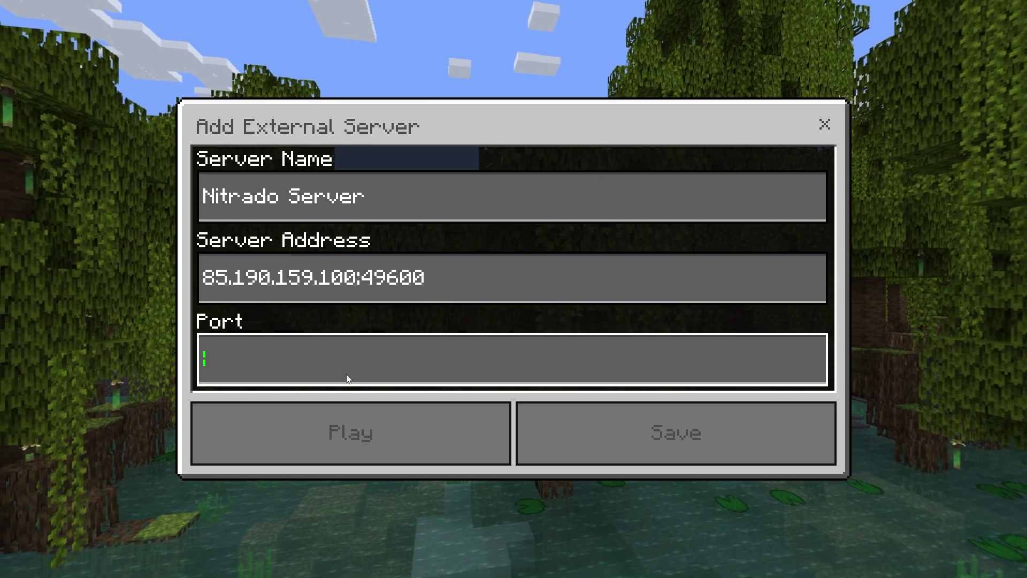
{"action": "type", "text": "49600"}
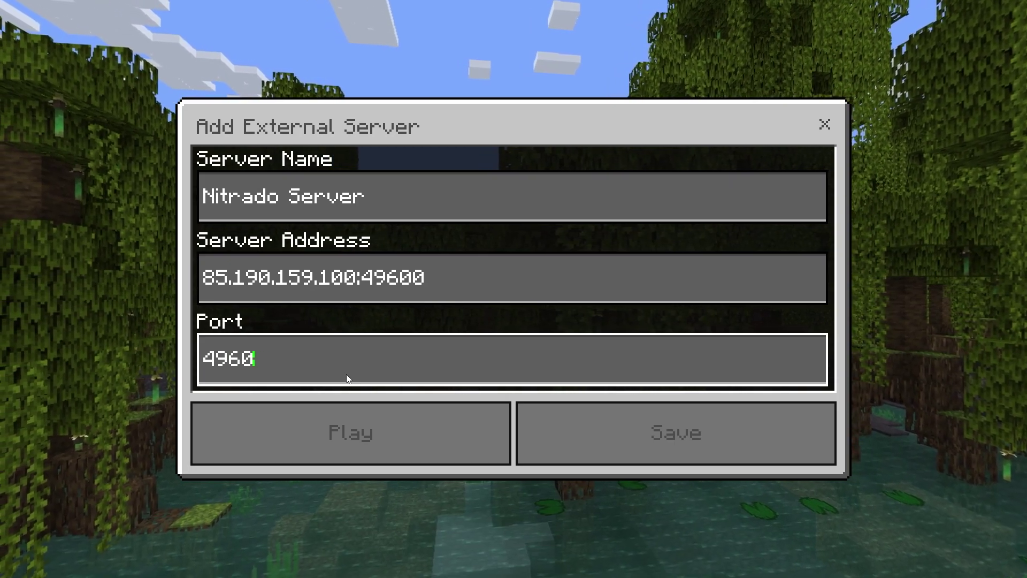
{"action": "left_click", "coordinate": [443, 289]}
{"action": "key", "text": "BackSpace"}
{"action": "key", "text": "BackSpace"}
{"action": "key", "text": "BackSpace"}
{"action": "key", "text": "BackSpace"}
{"action": "key", "text": "BackSpace"}
{"action": "key", "text": "BackSpace"}
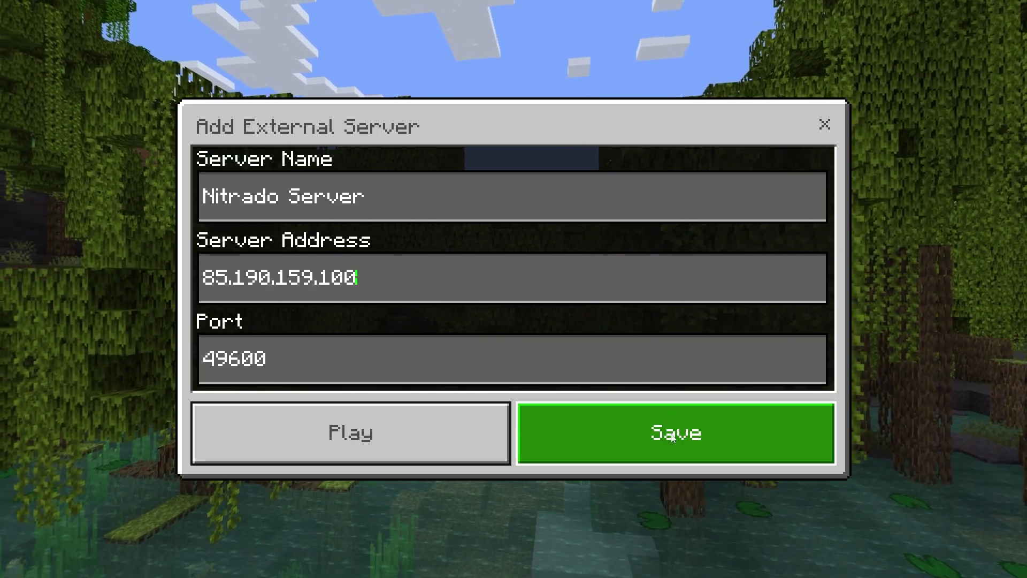
{"action": "left_click", "coordinate": [675, 428]}
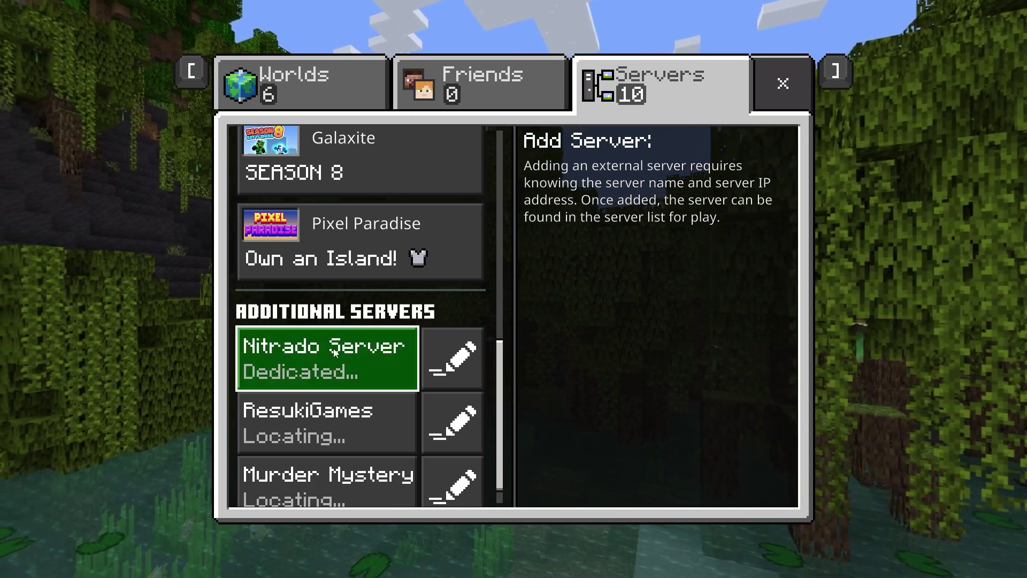
Select Nitrado Server under Additional Servers and join it.
{"action": "left_click", "coordinate": [332, 354]}
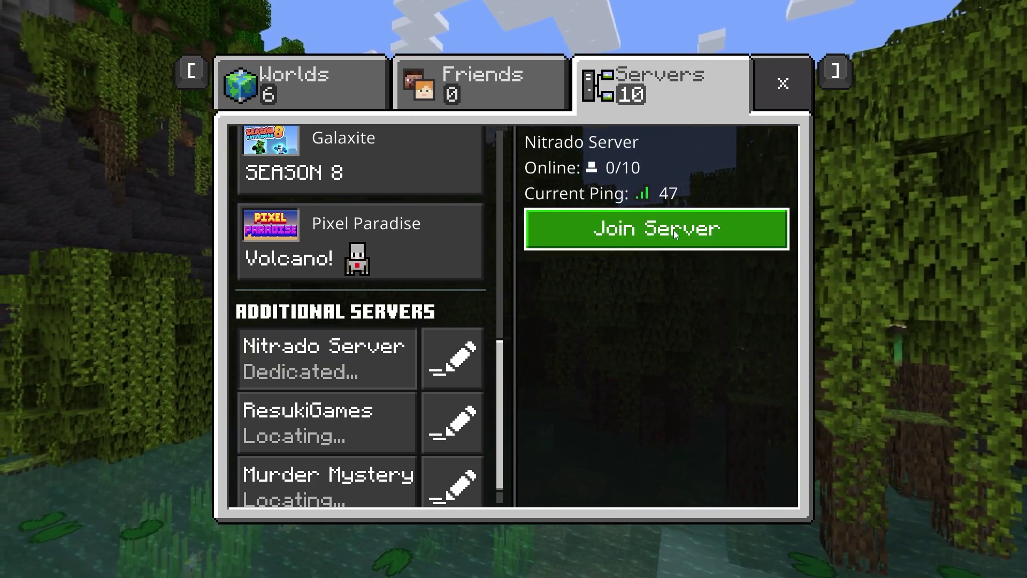
{"action": "left_click", "coordinate": [629, 228]}
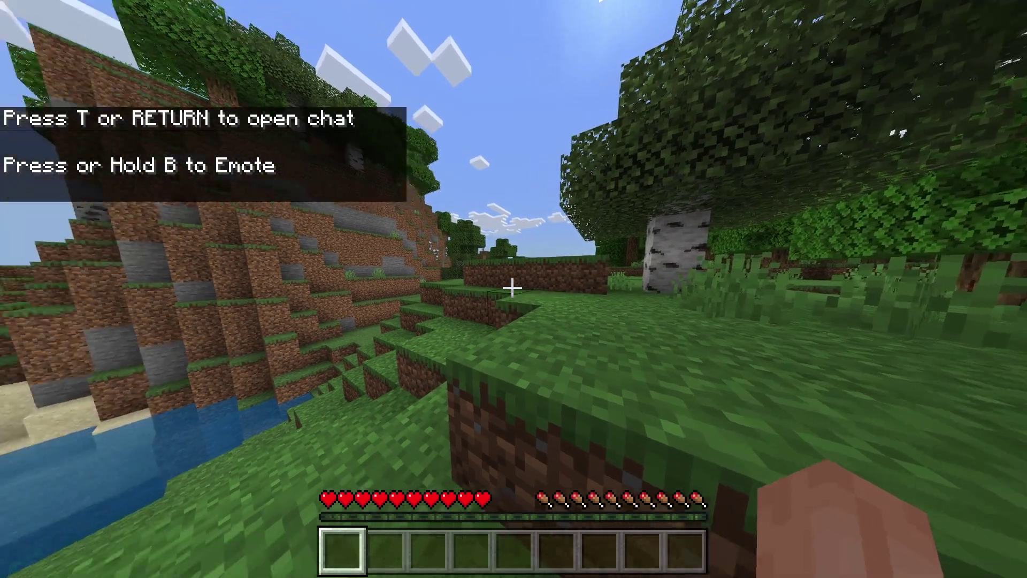
Perform the Clapping emote from the emote wheel on the server.
{"action": "key", "text": "b"}
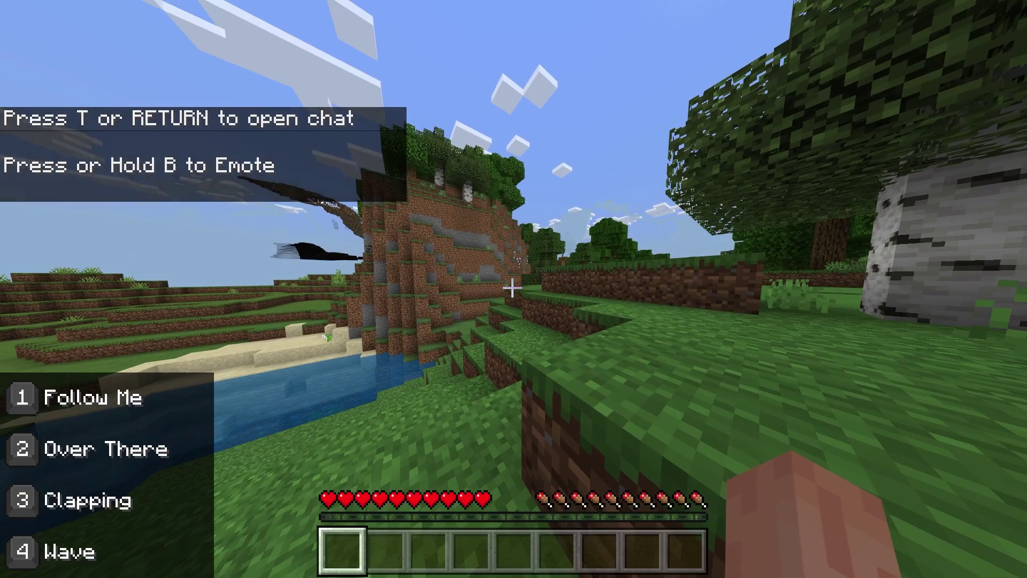
{"action": "key", "text": "3"}
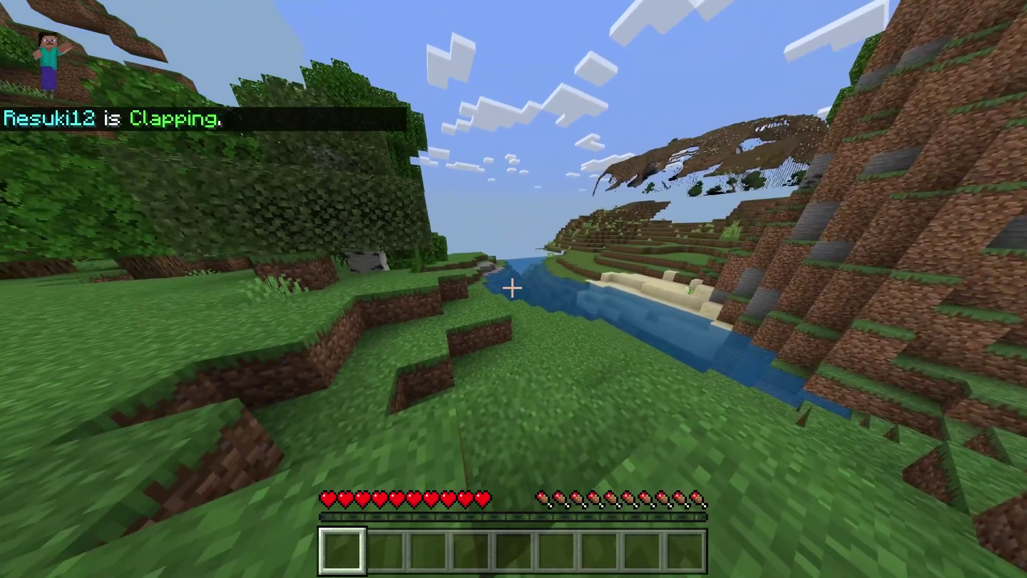